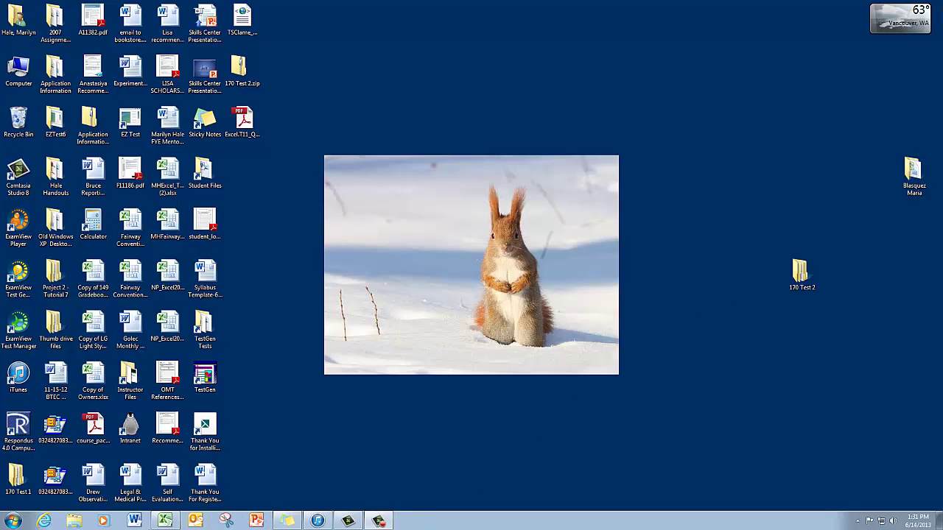
# Step: Start a Microsoft Query import of external data using MS Access Database as the data source, with the Query Wizard enabled
pyautogui.press('super+d')
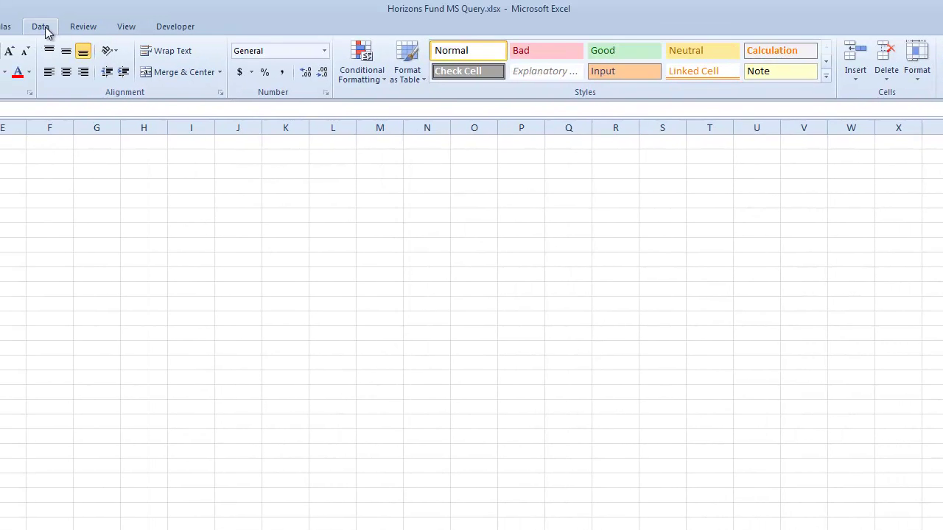
pyautogui.click(41, 26)
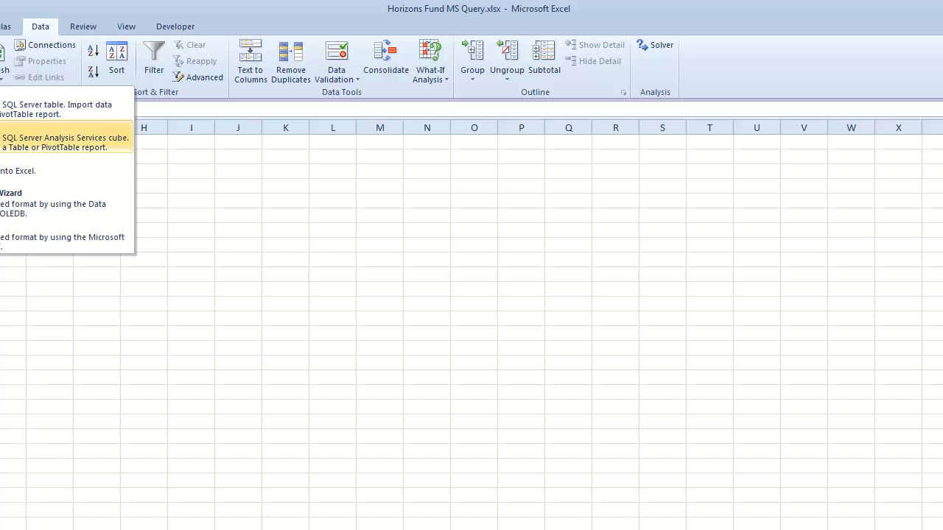
pyautogui.click(45, 237)
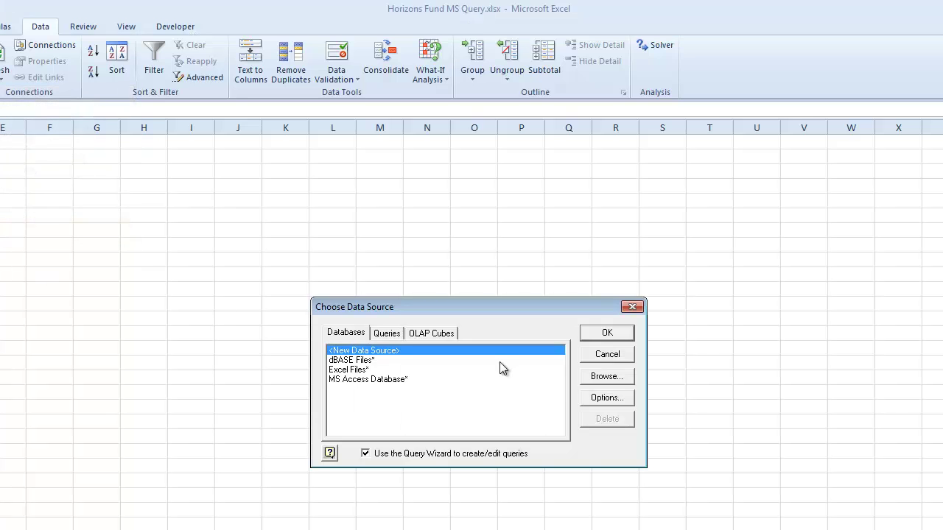
pyautogui.moveTo(499, 308); pyautogui.dragTo(467, 247)
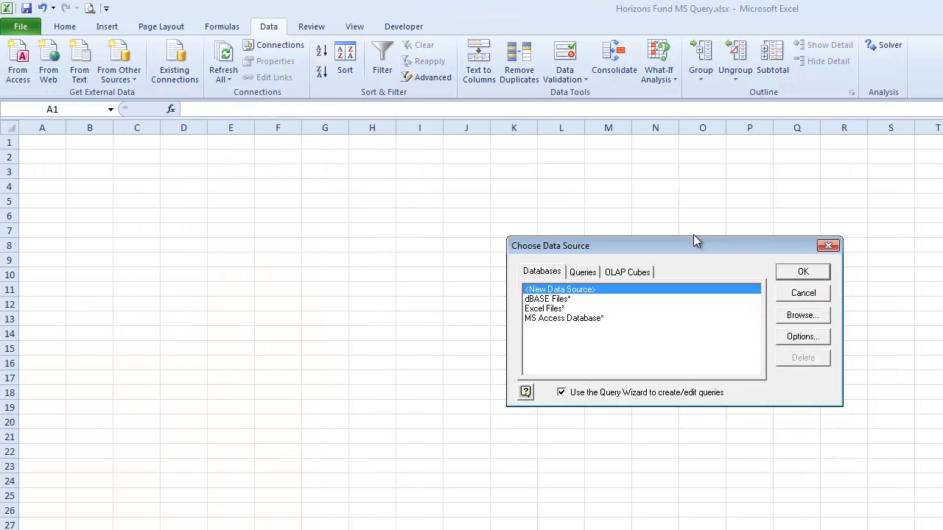
pyautogui.moveTo(693, 239); pyautogui.dragTo(677, 209)
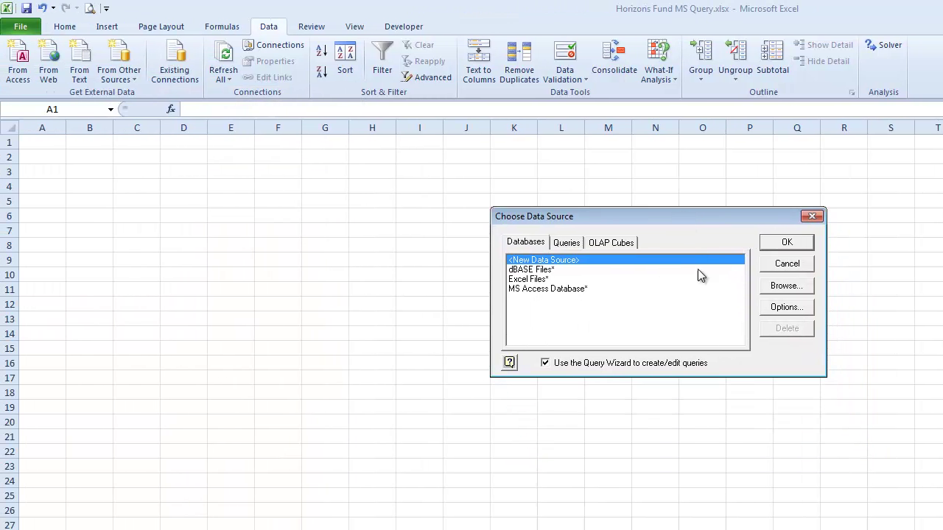
pyautogui.click(567, 289)
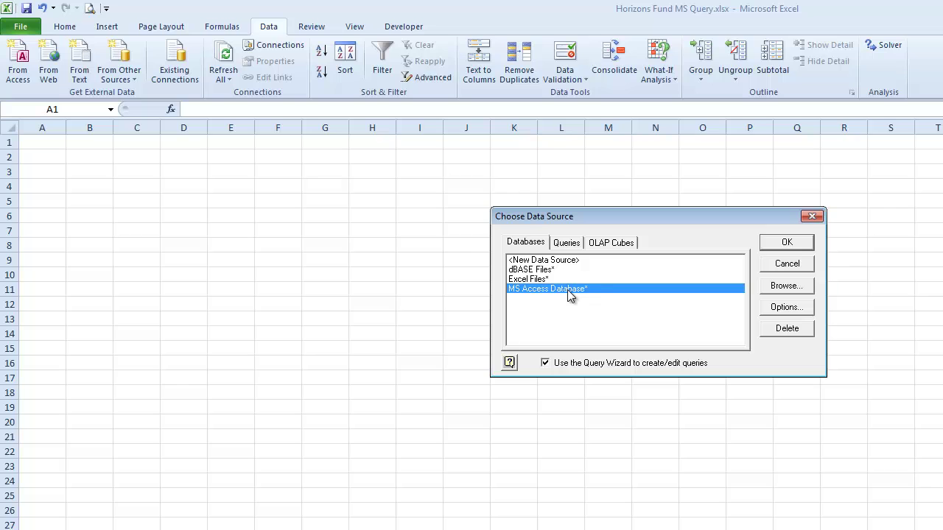
pyautogui.click(786, 243)
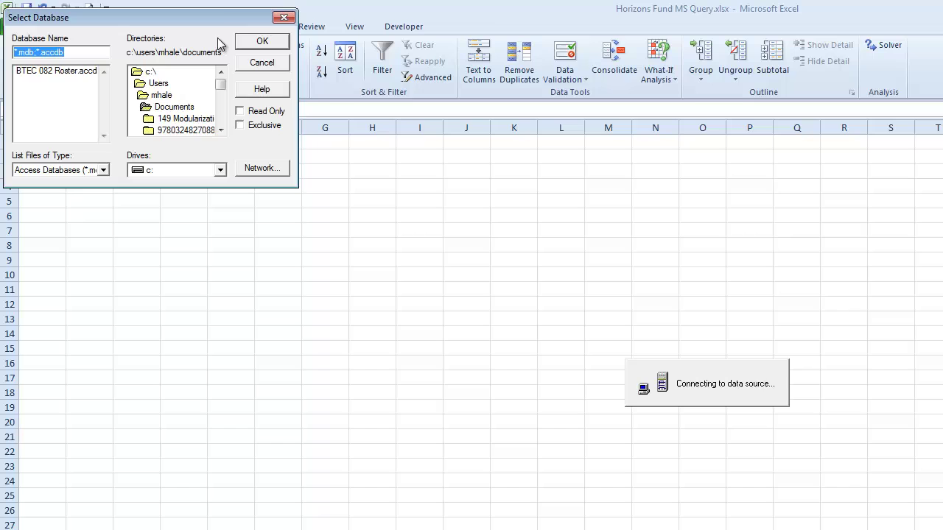
# Step: Open the BTEC 170 folder inside Documents in the database selection dialog
pyautogui.moveTo(221, 20); pyautogui.dragTo(429, 189)
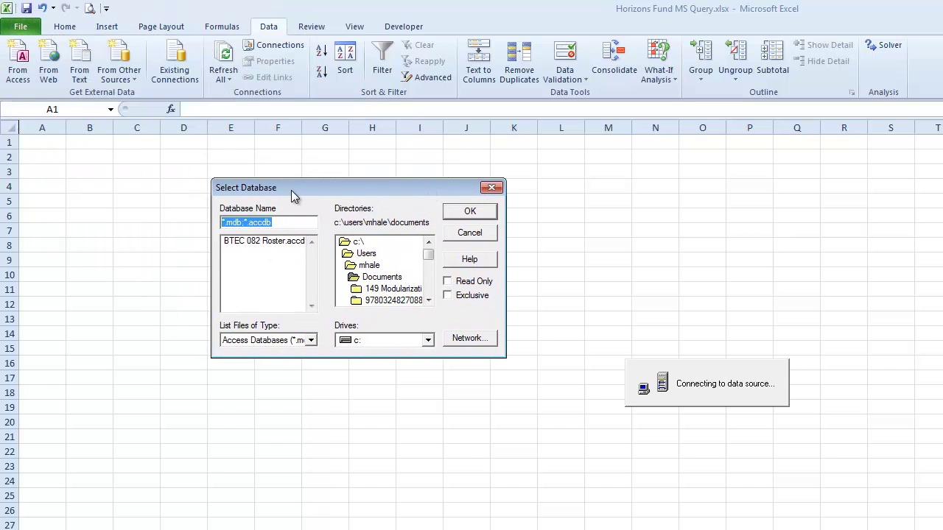
pyautogui.click(431, 287)
pyautogui.click(431, 288)
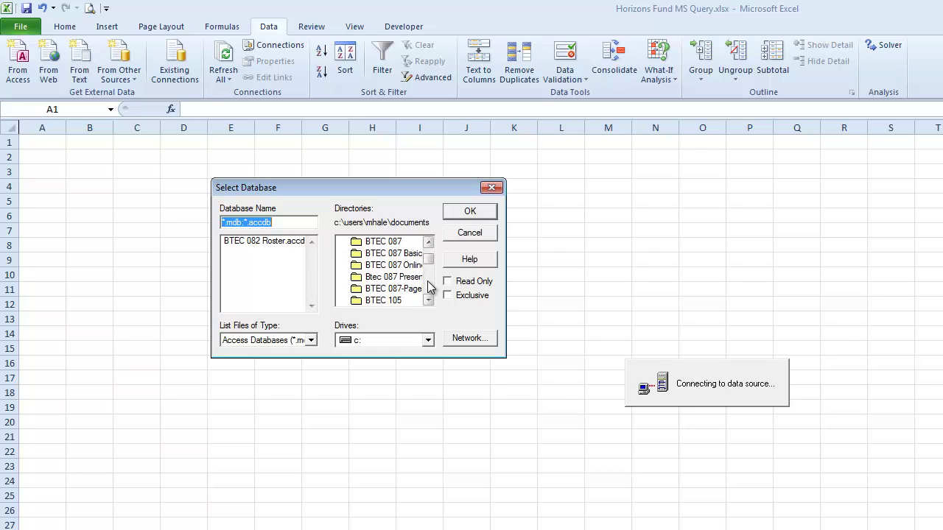
pyautogui.scroll(-1, 434, 291)
pyautogui.scroll(-1, 432, 290)
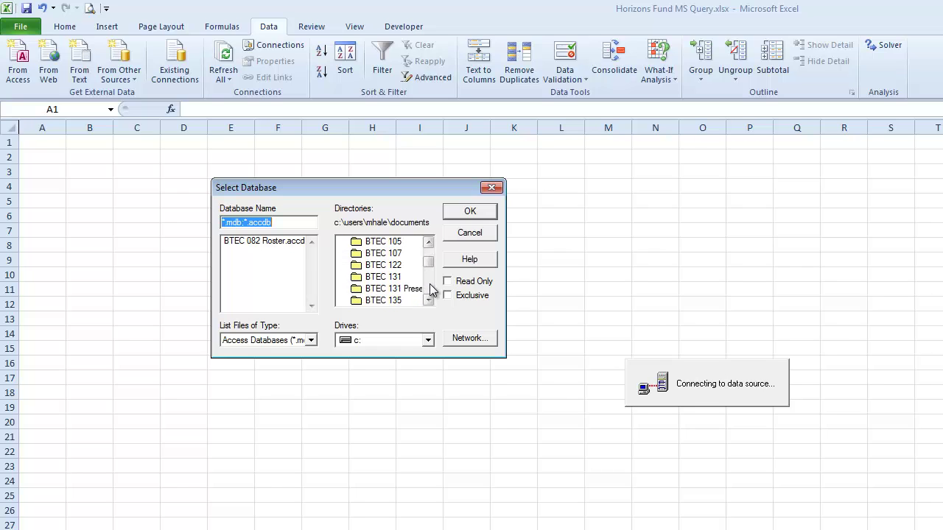
pyautogui.click(431, 290)
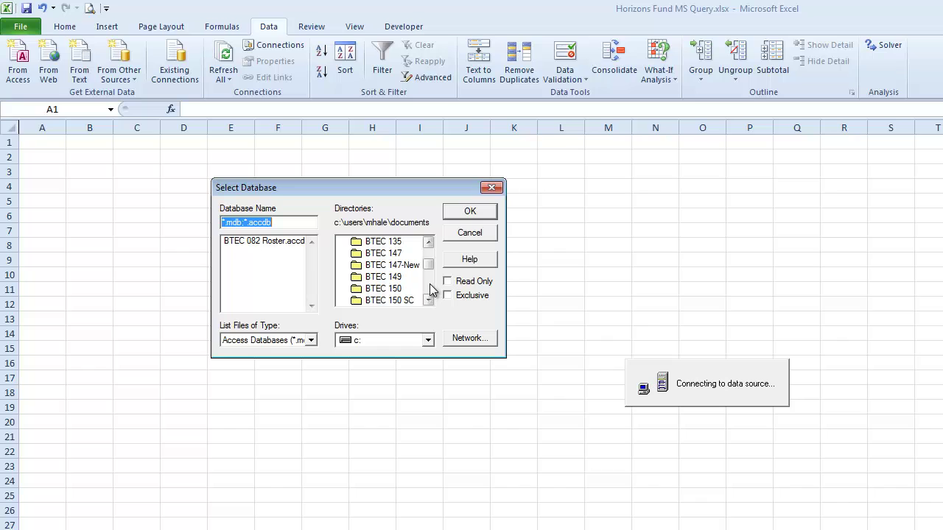
pyautogui.scroll(-2, 431, 290)
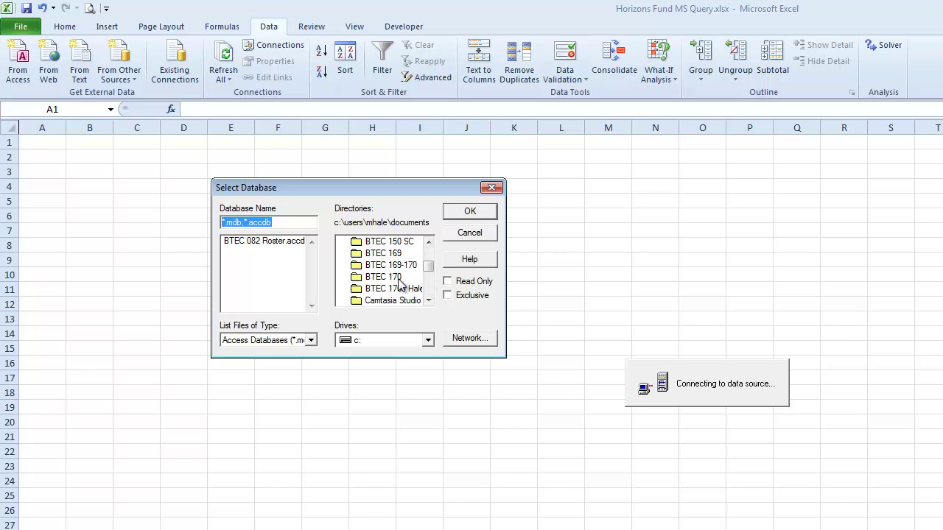
pyautogui.doubleClick(415, 277)
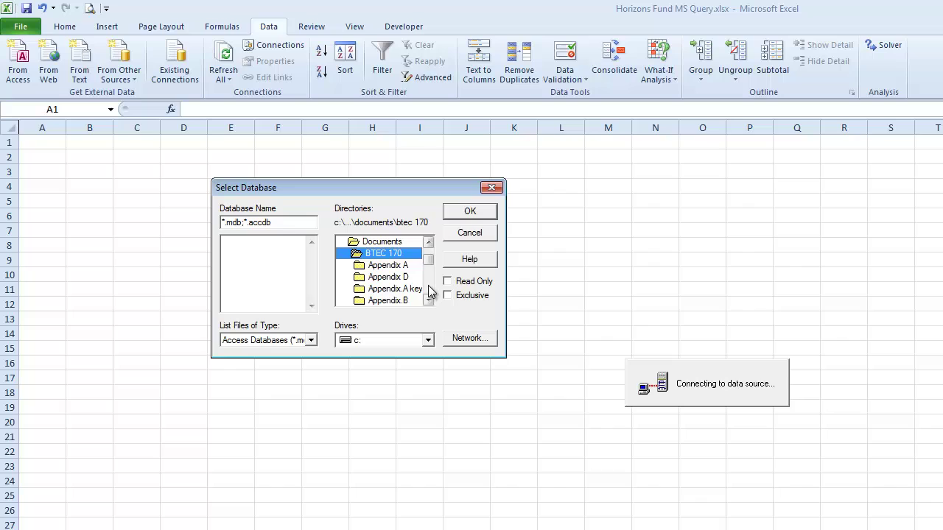
# Step: Connect to the Horizons.accdb database in the Tutorial 11 subfolder of the video demo files folder
pyautogui.click(430, 291)
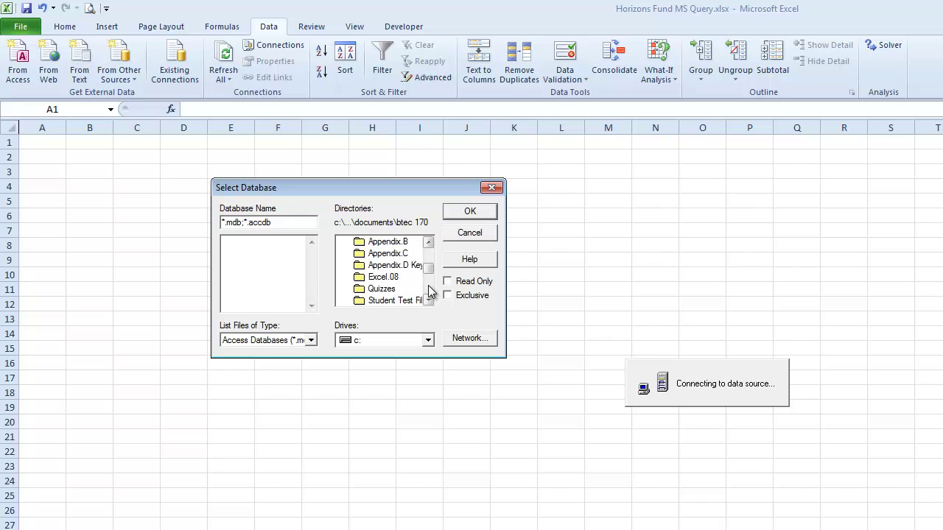
pyautogui.click(431, 291)
pyautogui.click(431, 292)
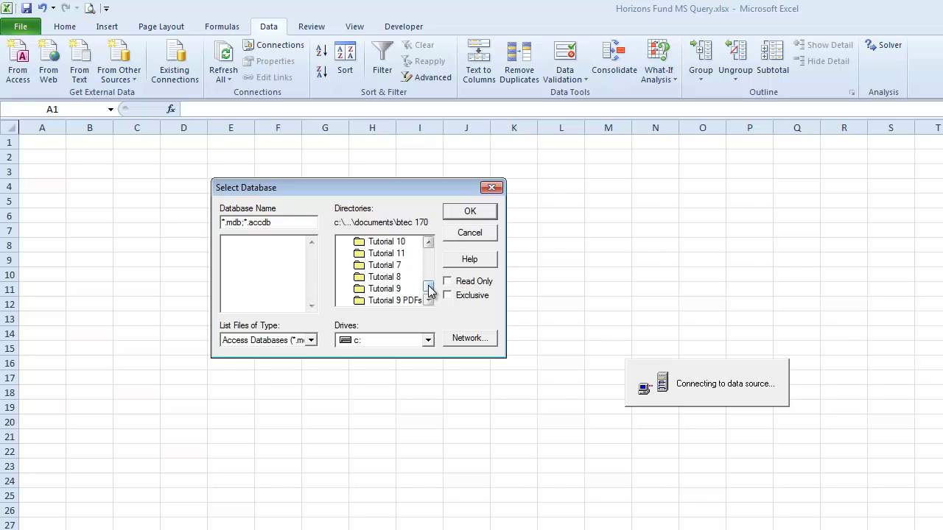
pyautogui.click(429, 301)
pyautogui.doubleClick(402, 298)
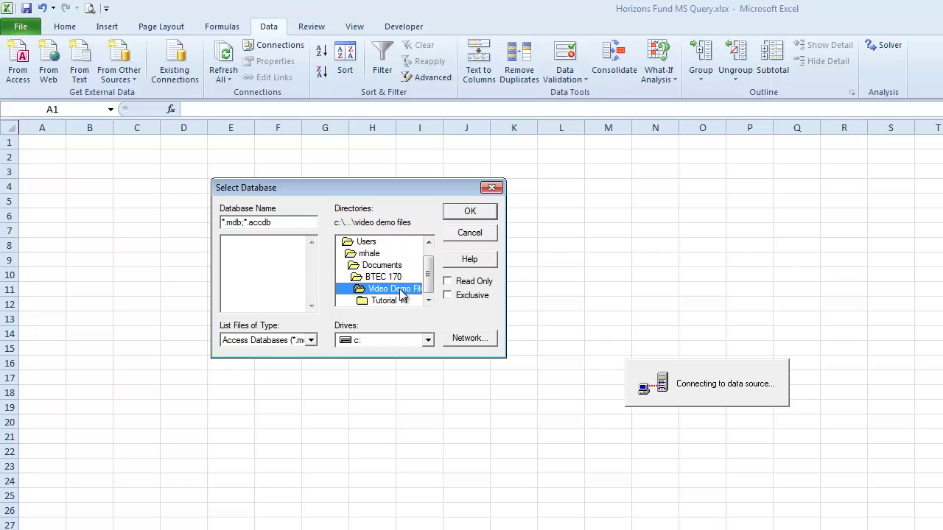
pyautogui.doubleClick(394, 301)
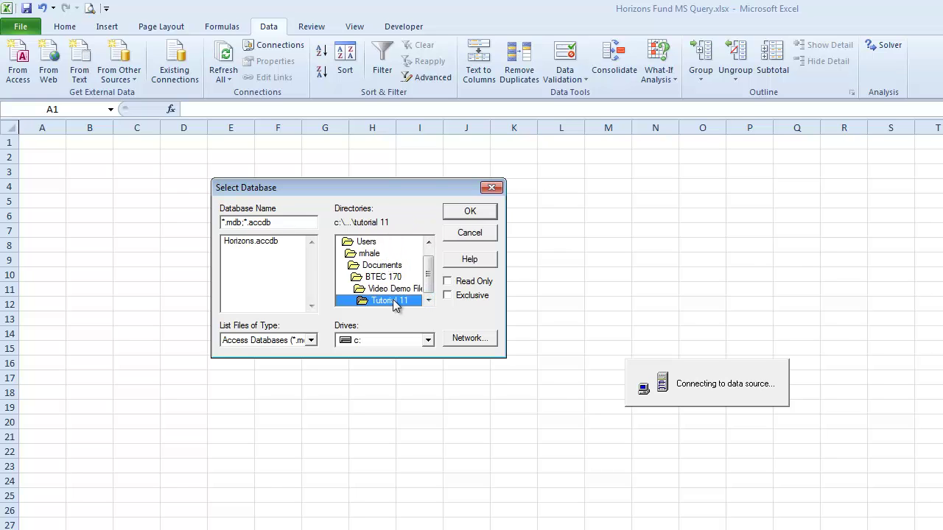
pyautogui.click(270, 244)
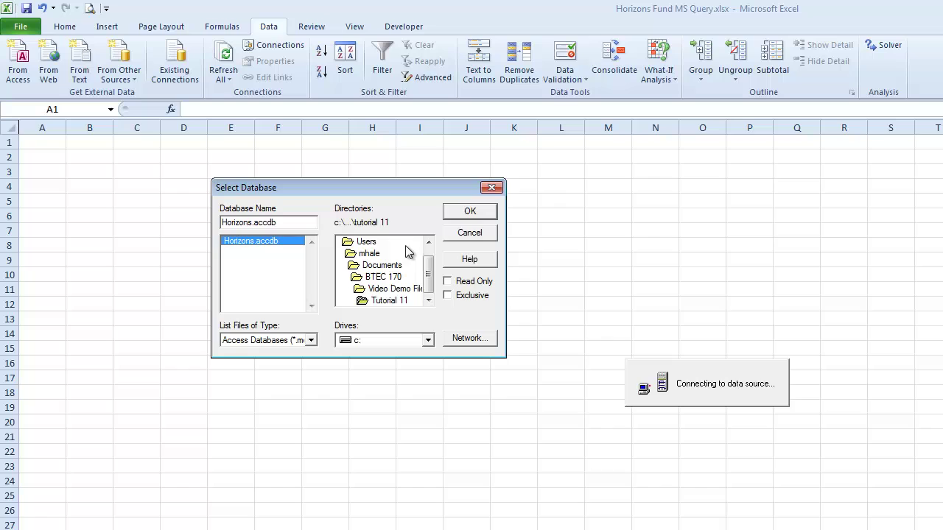
pyautogui.click(486, 211)
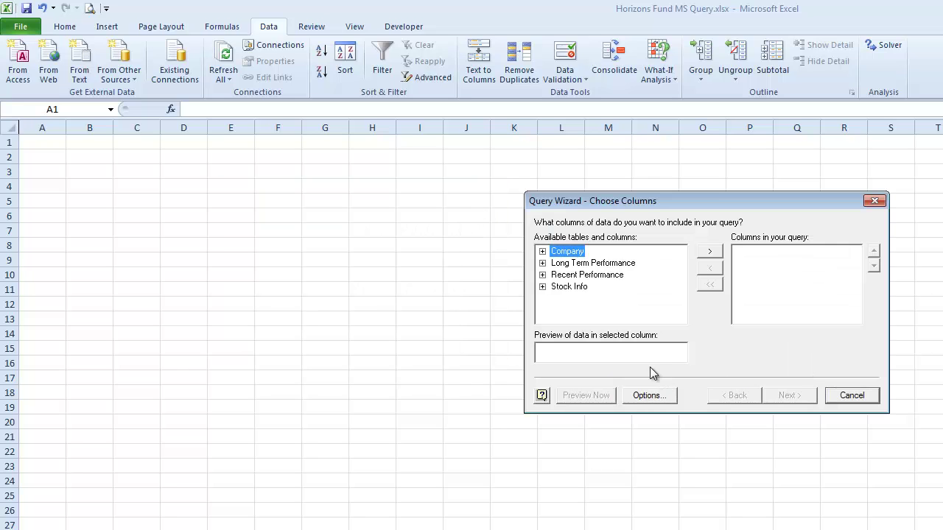
# Step: Add the Ticker Symbol, Company and Portfolio Percent columns from the Company table to the query
pyautogui.moveTo(693, 204); pyautogui.dragTo(520, 178)
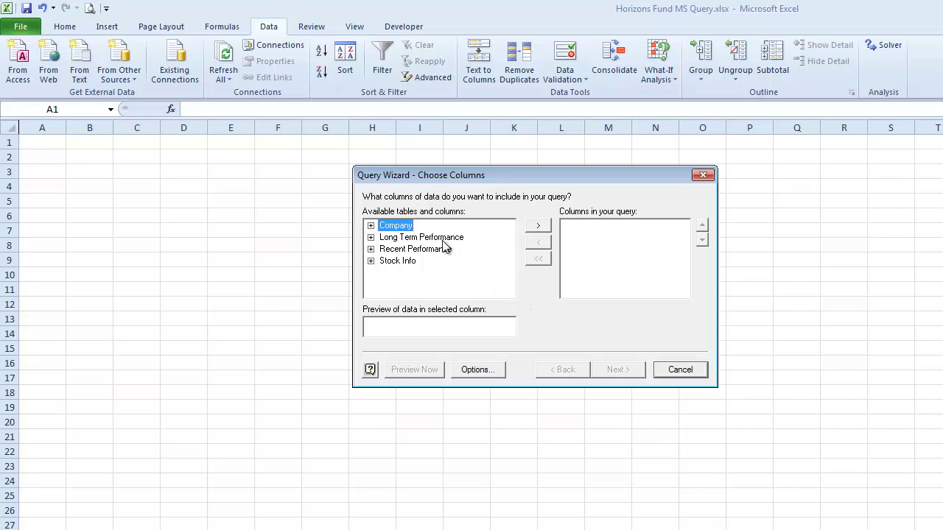
pyautogui.click(371, 226)
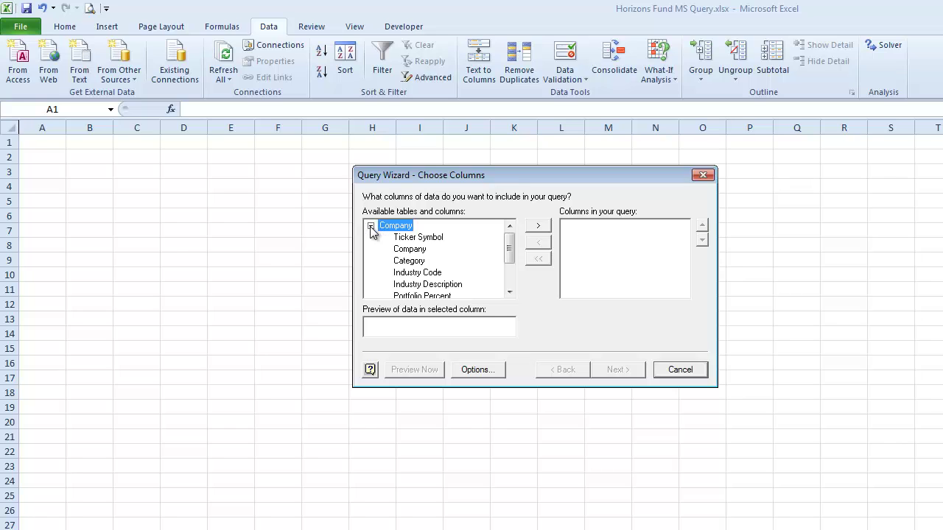
pyautogui.scroll(-1, 473, 246)
pyautogui.click(438, 238)
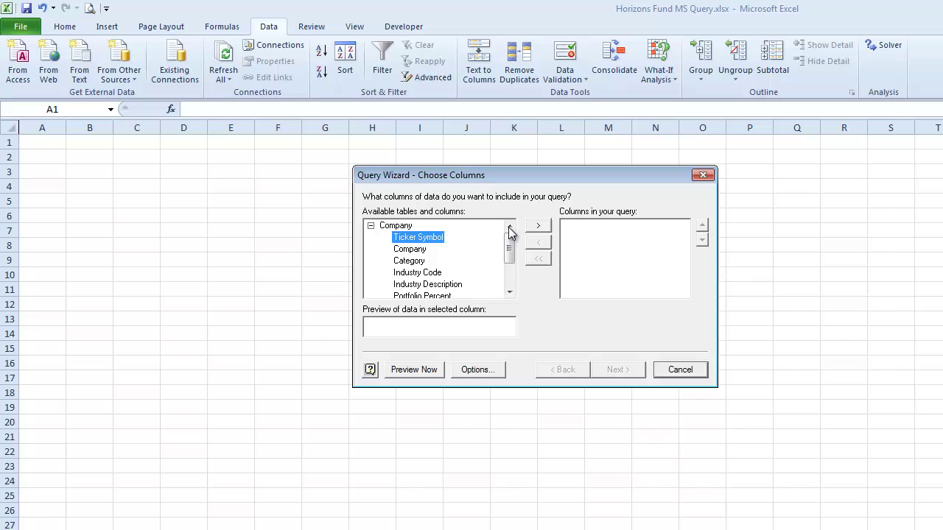
pyautogui.click(538, 230)
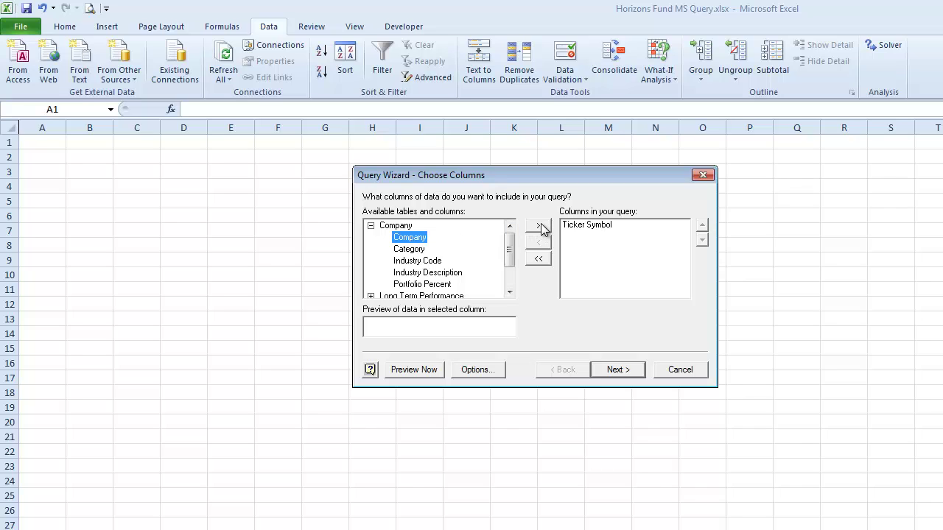
pyautogui.doubleClick(421, 243)
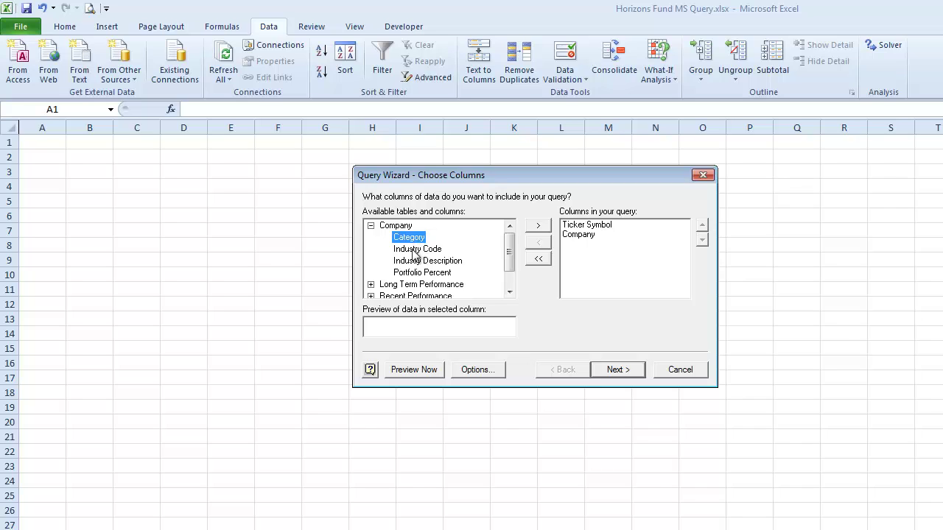
pyautogui.doubleClick(434, 273)
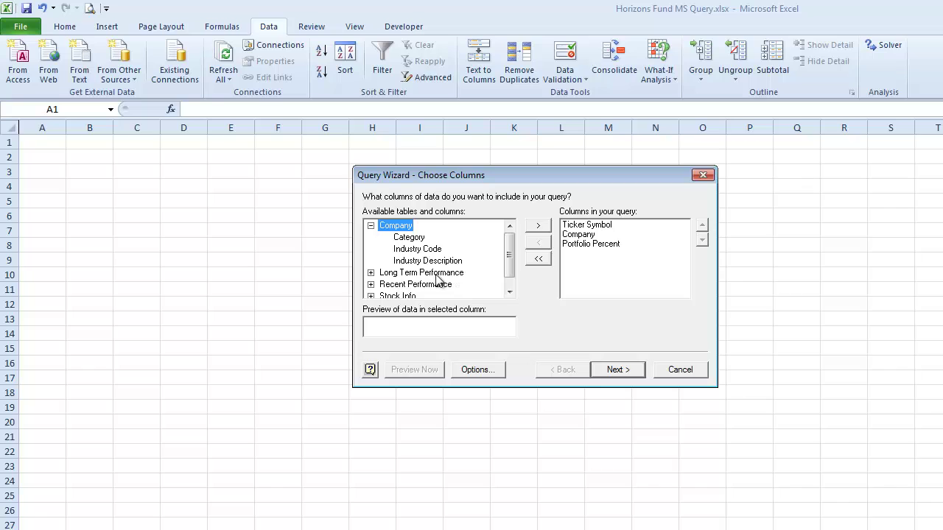
# Step: Add Year High and Year Low from the Long Term Performance table to the query and proceed to filtering the data
pyautogui.click(371, 273)
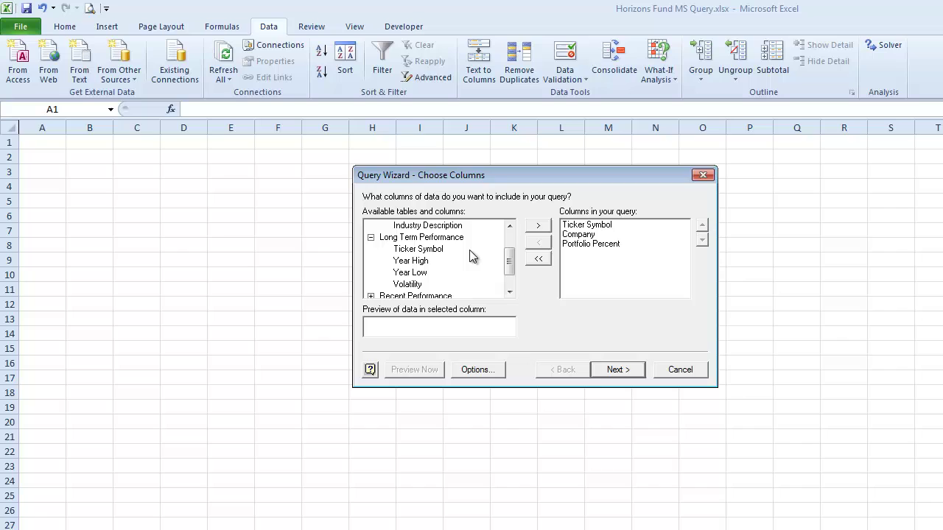
pyautogui.doubleClick(425, 262)
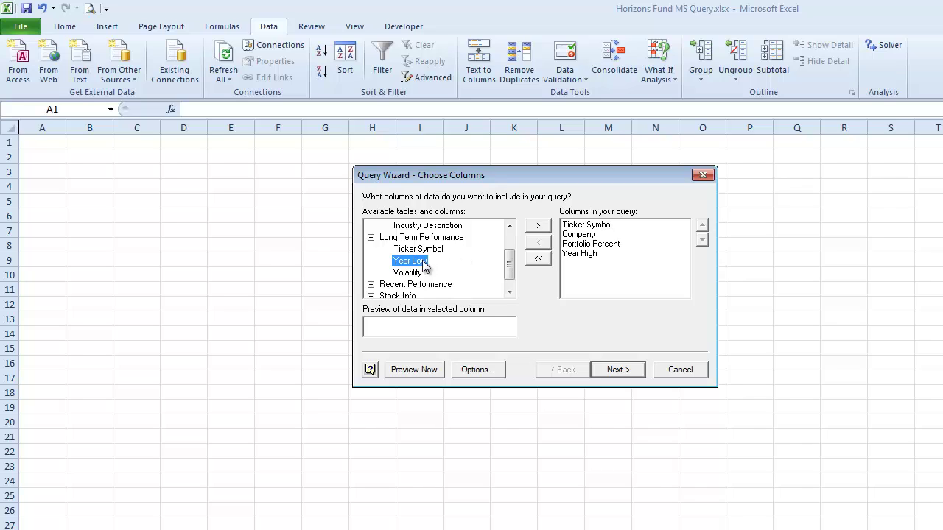
pyautogui.doubleClick(424, 261)
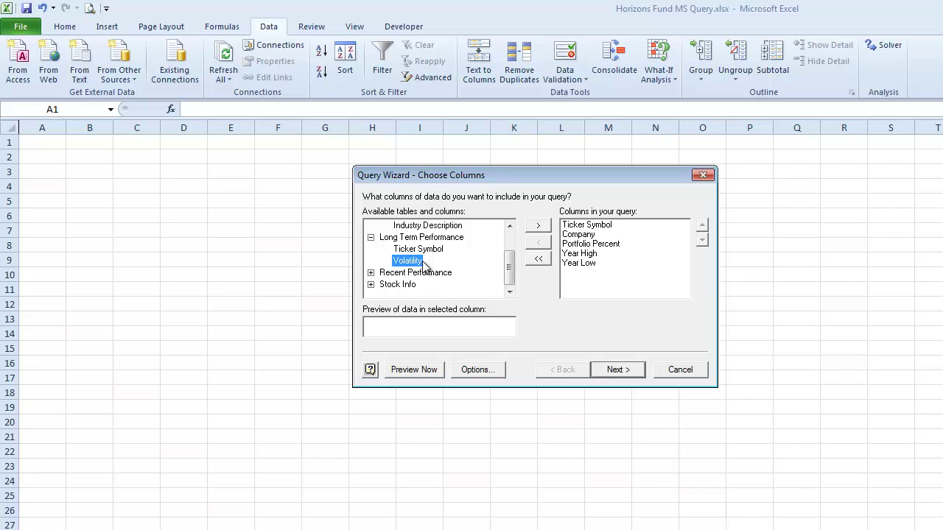
pyautogui.click(626, 369)
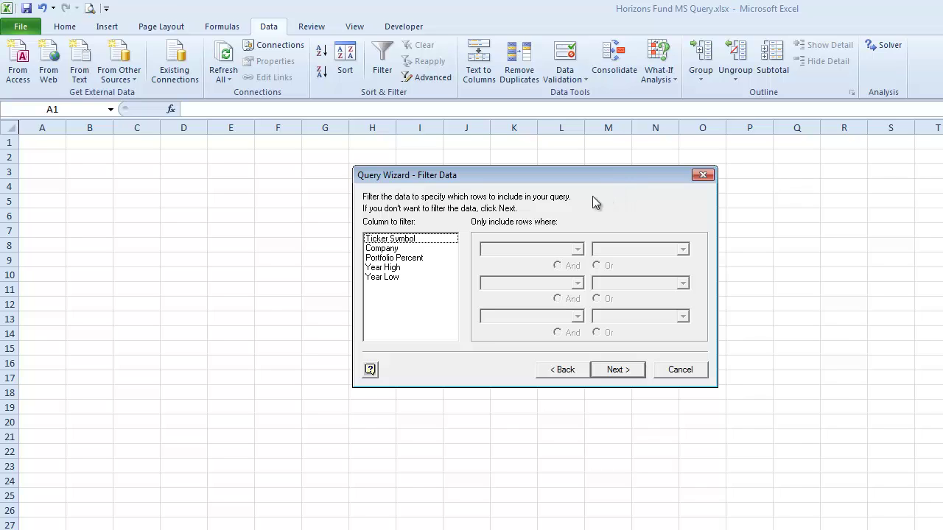
# Step: Filter the Company column to rows that equal Eastman Kodak Company, and set the connector for a second condition to Or
pyautogui.click(394, 251)
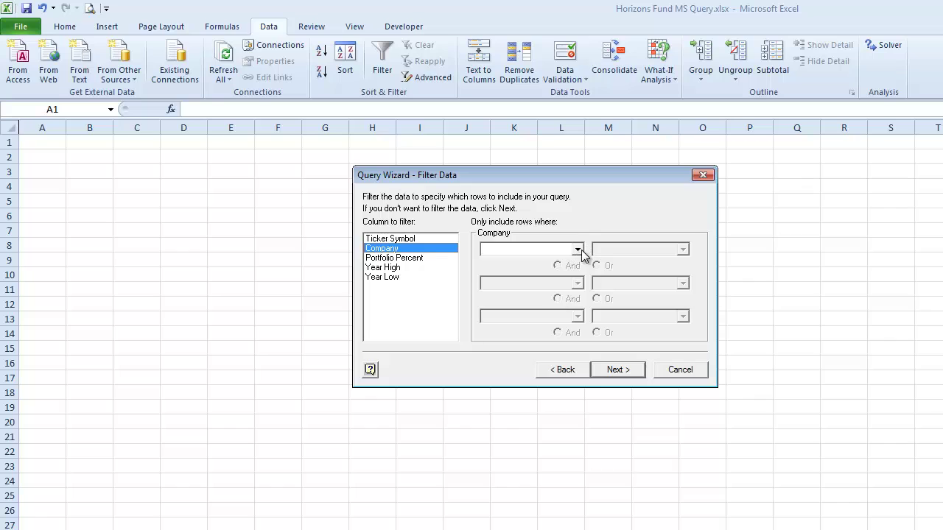
pyautogui.click(578, 250)
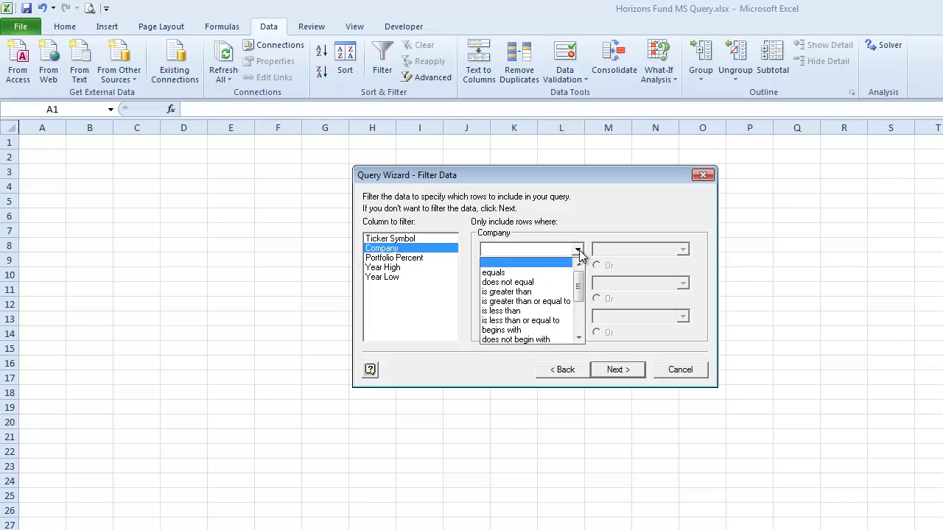
pyautogui.click(519, 272)
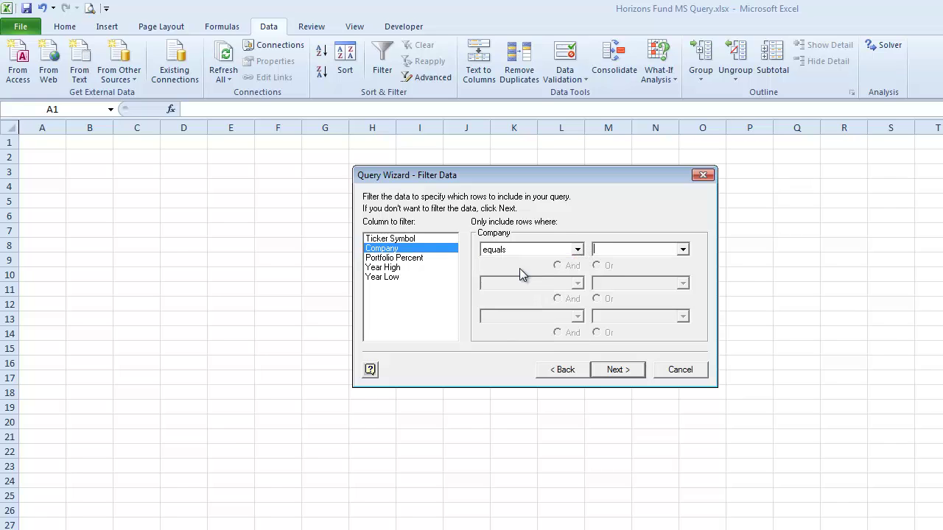
pyautogui.click(683, 251)
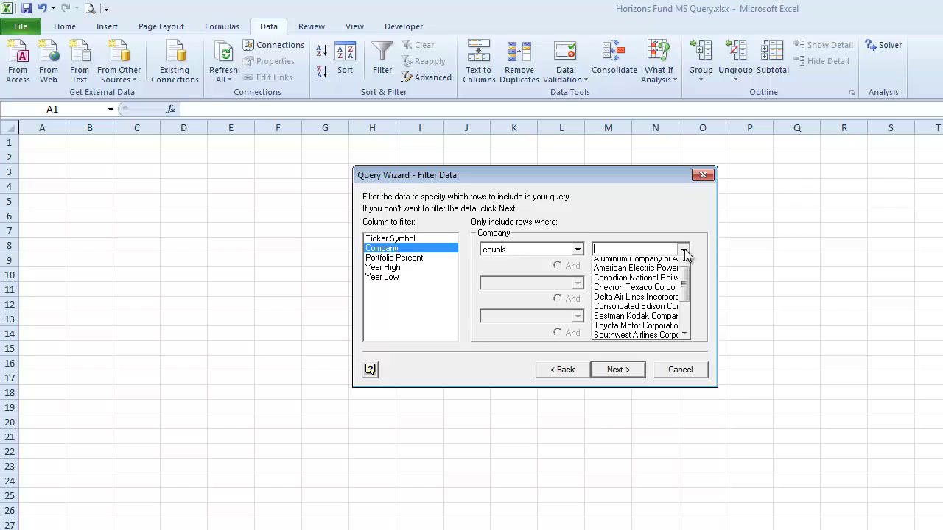
pyautogui.click(671, 322)
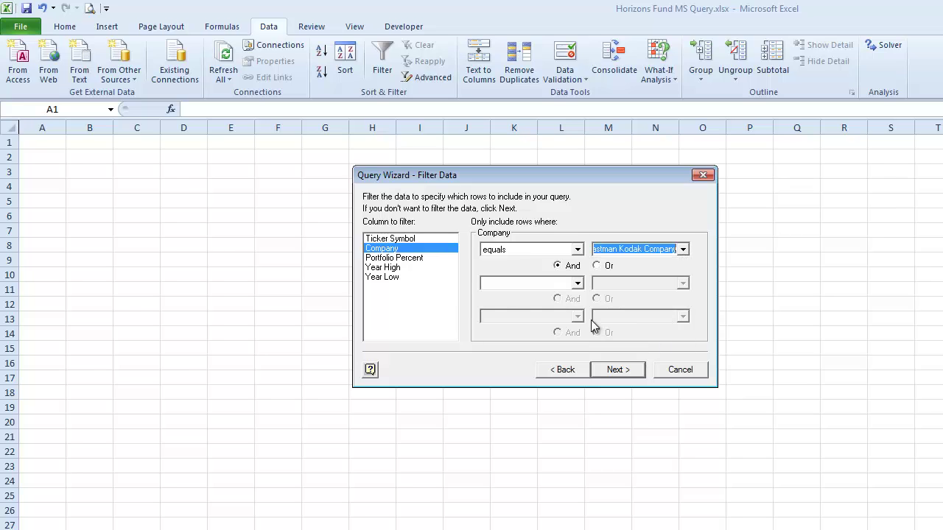
pyautogui.click(596, 266)
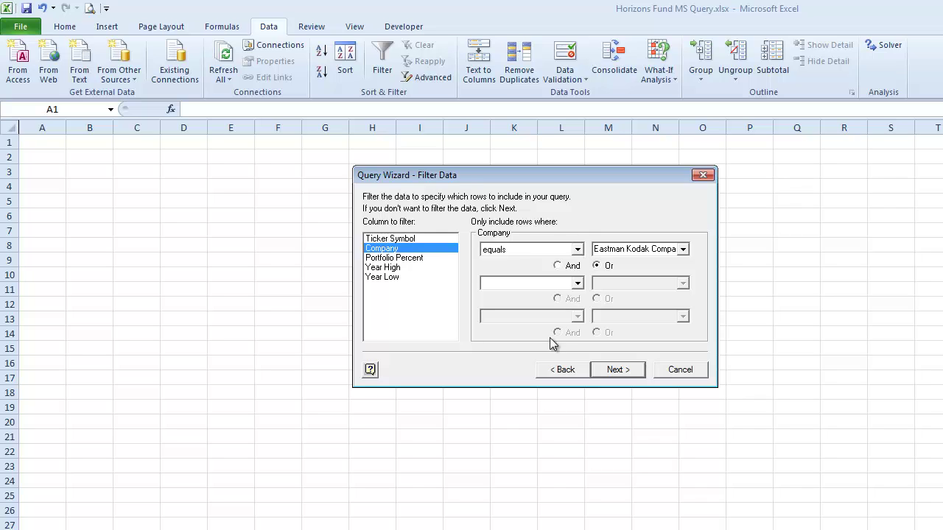
# Step: Add an alternative filter condition for the Company column that equals Toyota Motor Corporation
pyautogui.click(577, 284)
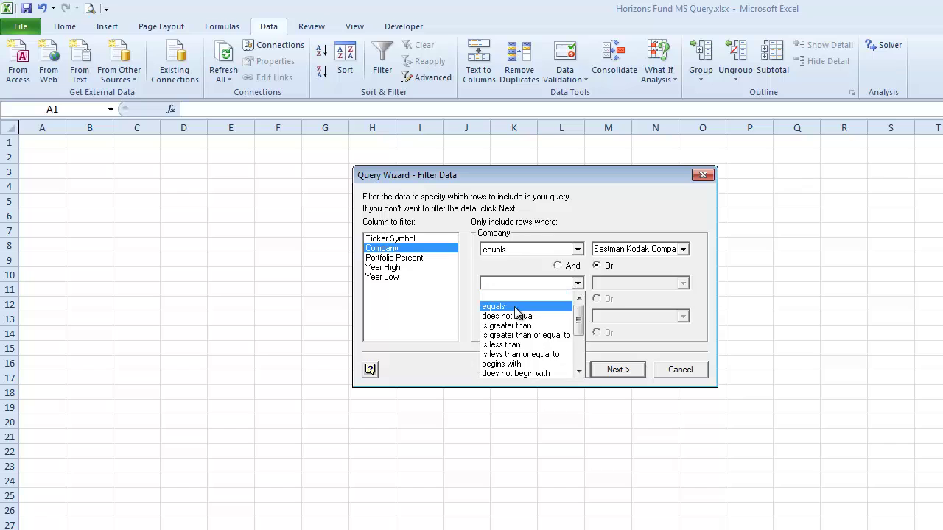
pyautogui.click(506, 305)
pyautogui.click(683, 284)
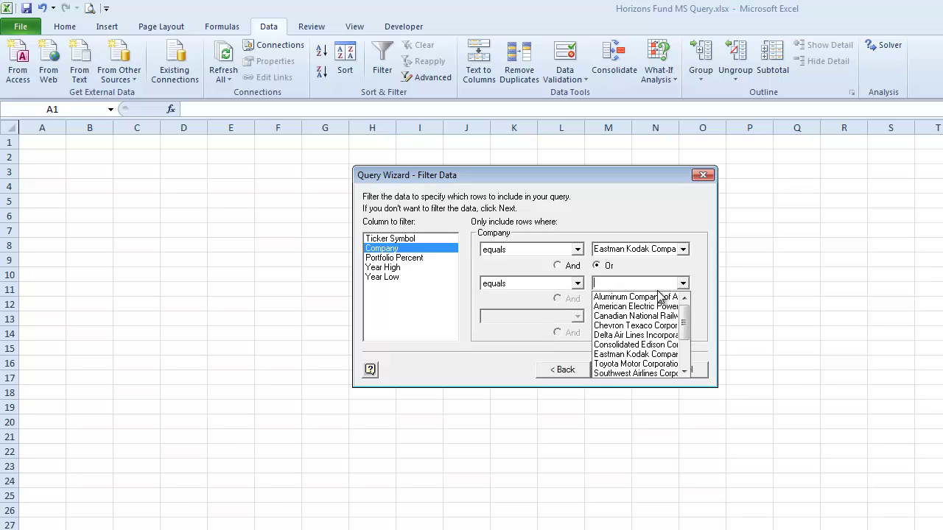
pyautogui.click(651, 364)
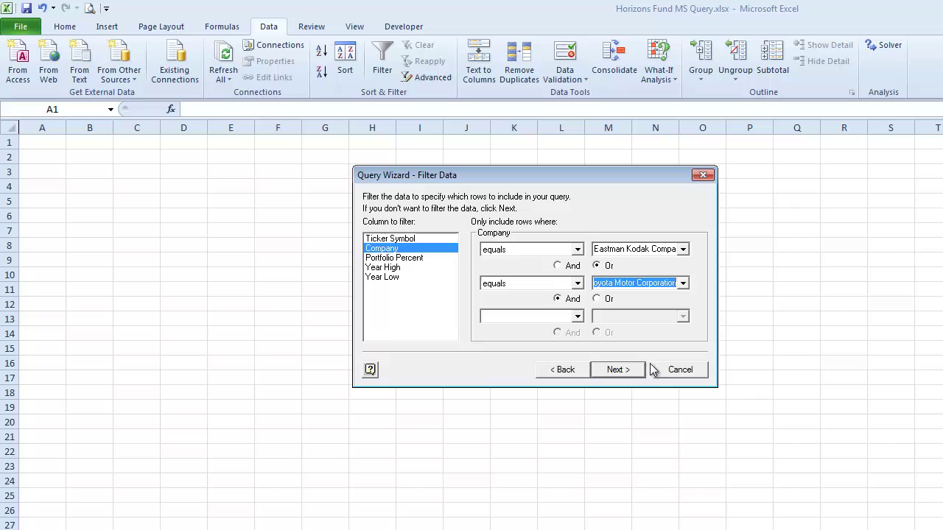
# Step: Clear both conditions from the Company filter and proceed to the sort order
pyautogui.click(579, 286)
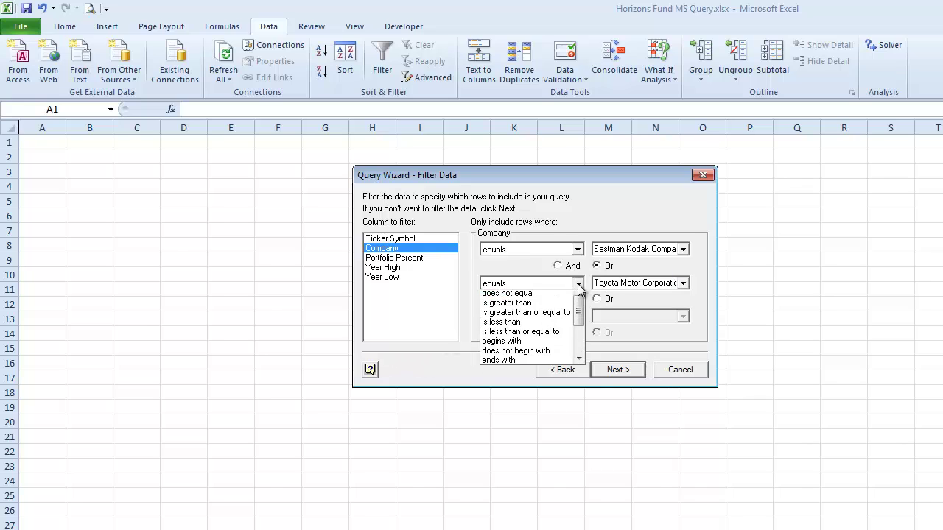
pyautogui.moveTo(582, 317); pyautogui.dragTo(584, 307)
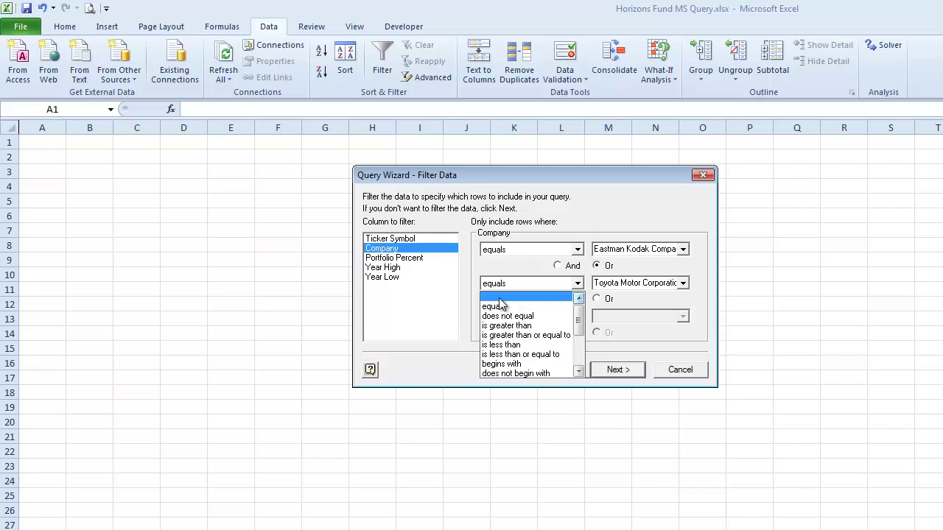
pyautogui.click(547, 297)
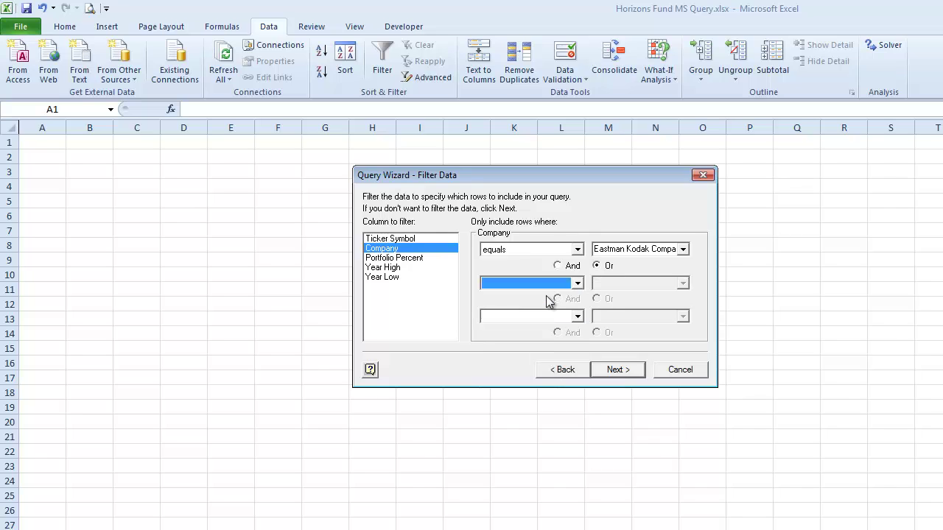
pyautogui.click(578, 250)
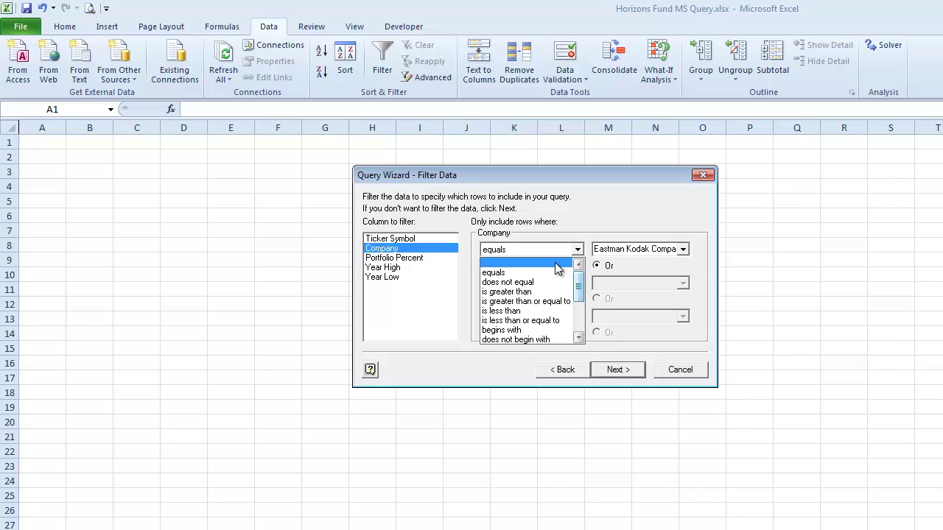
pyautogui.click(555, 262)
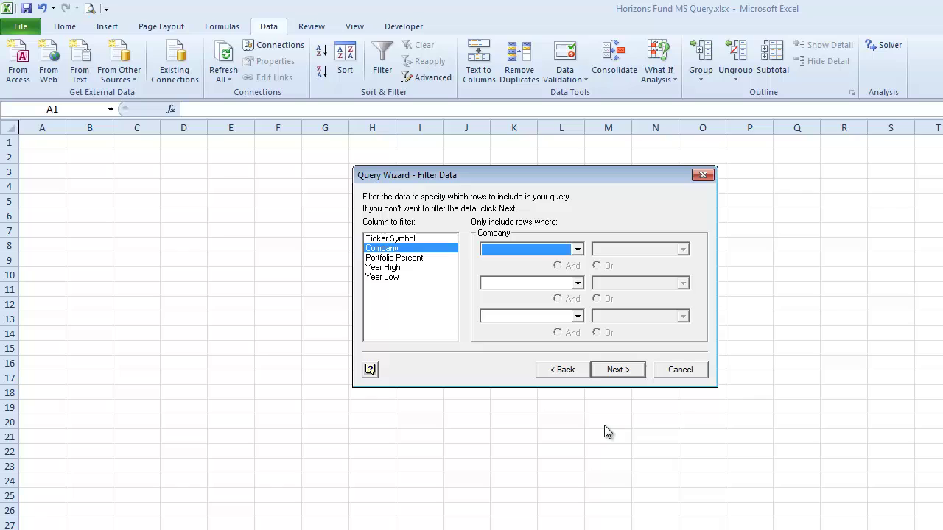
pyautogui.click(622, 370)
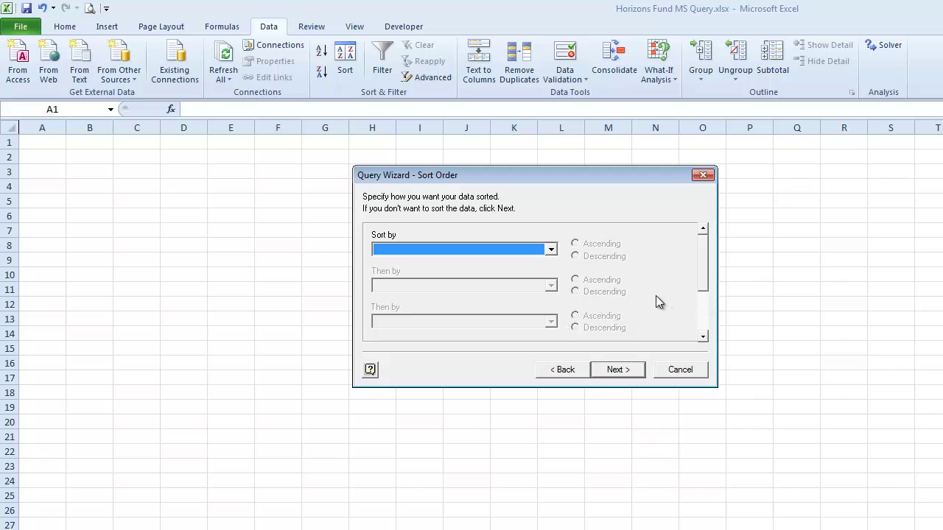
# Step: Sort the query data by Portfolio Percent in descending order and proceed to the wizard's final page
pyautogui.click(551, 250)
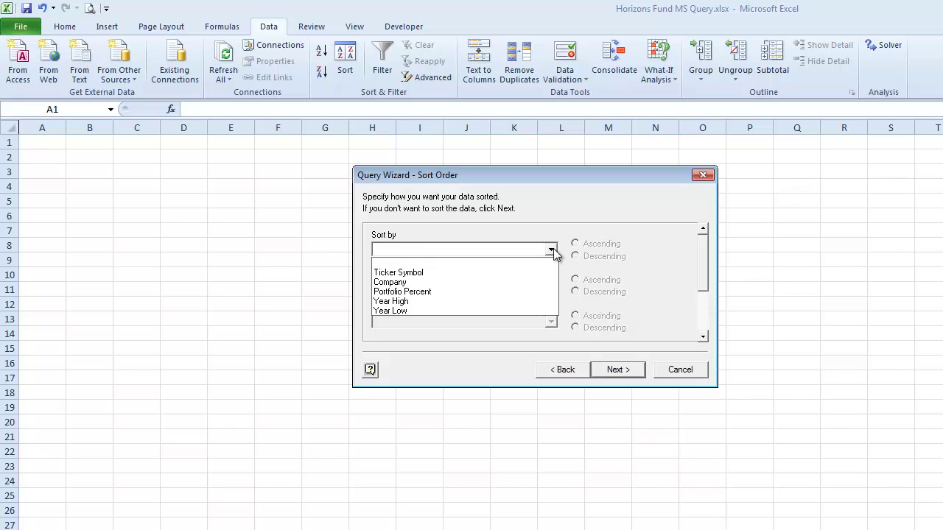
pyautogui.click(518, 292)
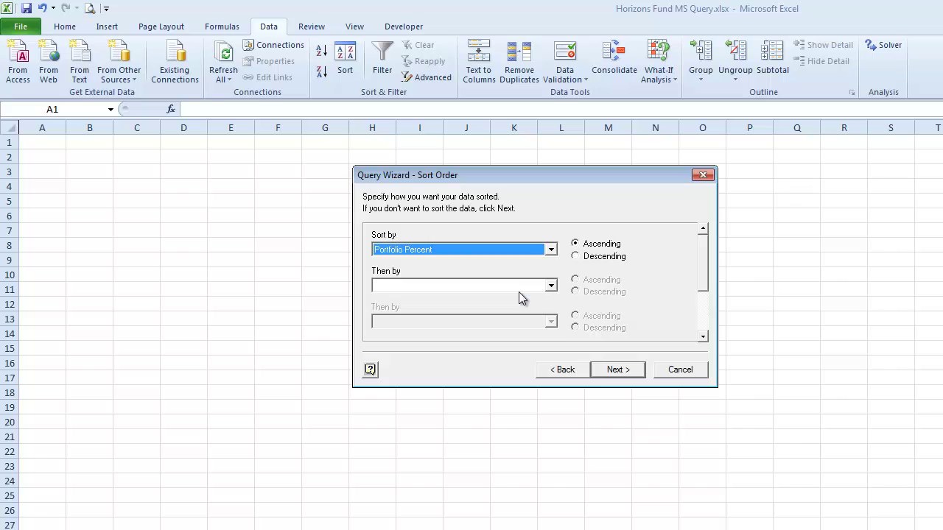
pyautogui.click(576, 256)
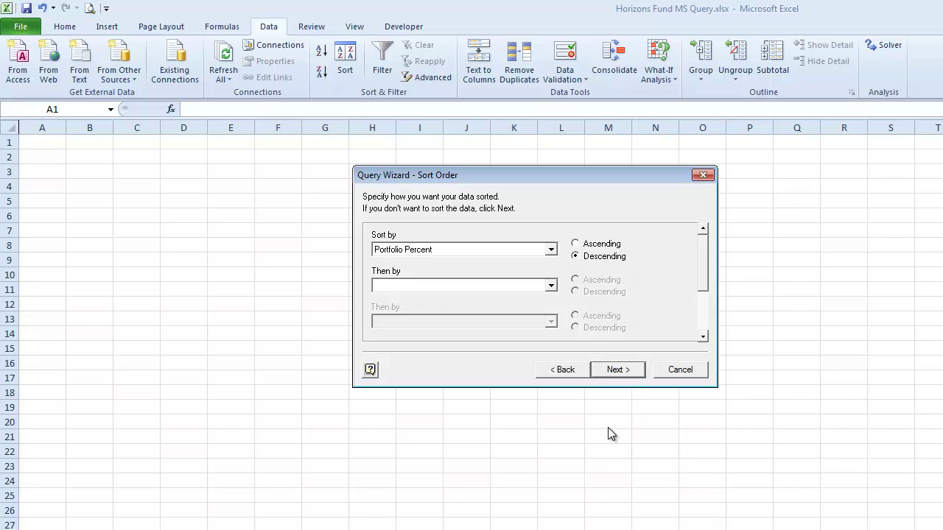
pyautogui.click(617, 369)
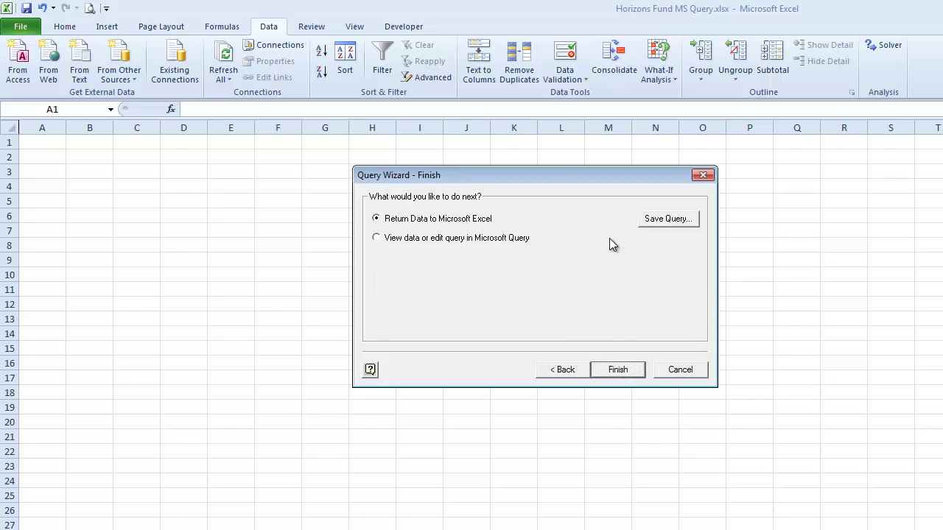
# Step: Save the query as Horizons Portfolio.dqy in the Tutorial 11 folder, replacing the existing file
pyautogui.click(681, 221)
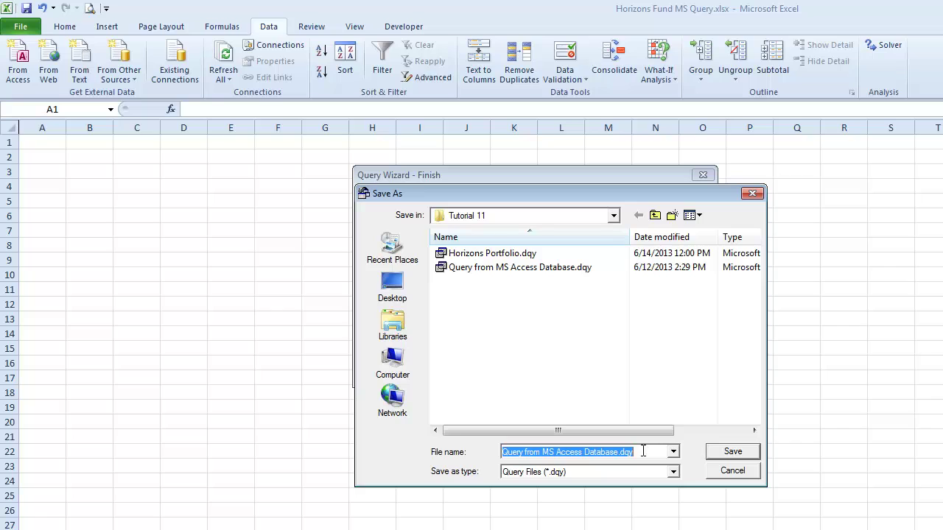
pyautogui.click(506, 254)
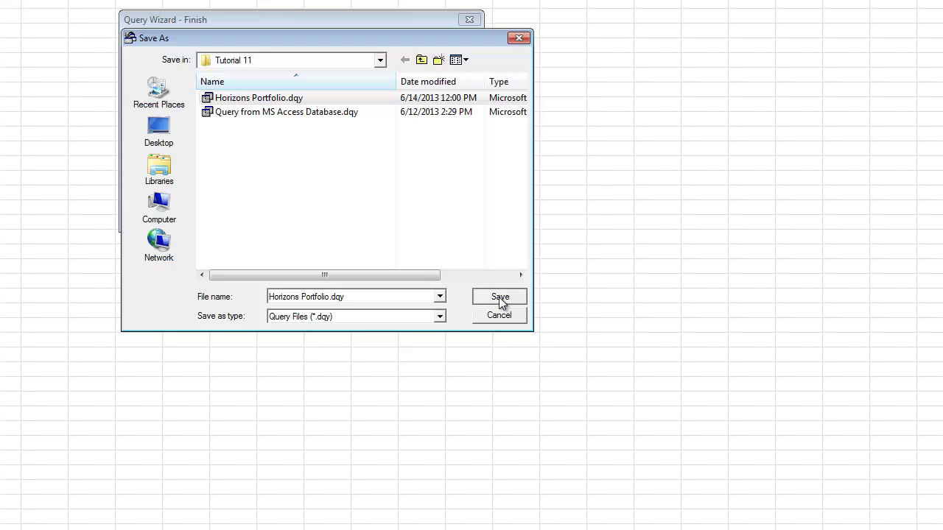
pyautogui.click(732, 453)
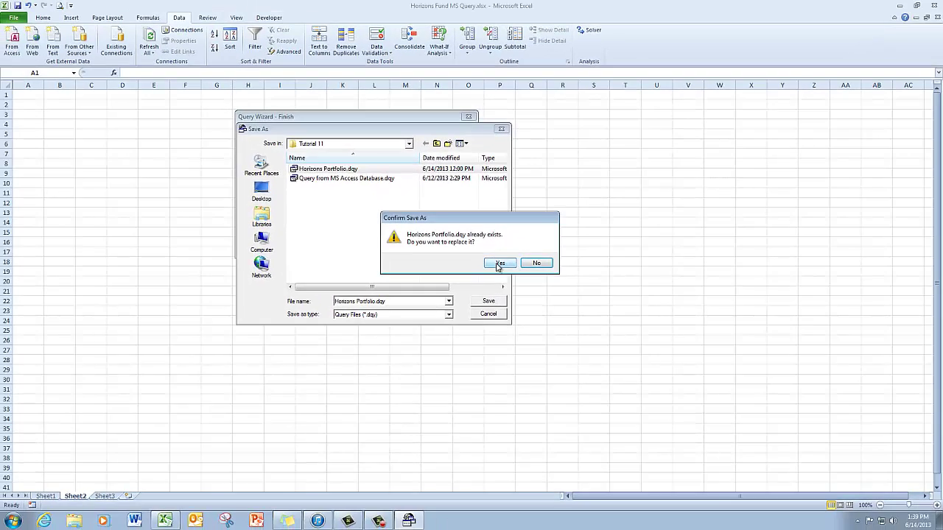
pyautogui.click(516, 240)
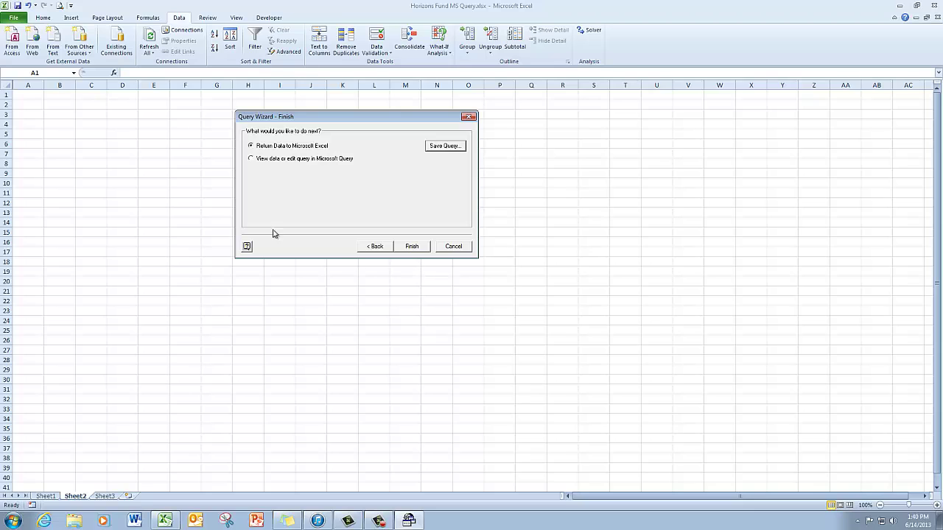
# Step: Finish the query and import the data as a table into the existing worksheet, starting at cell A3 of Sheet2
pyautogui.click(416, 247)
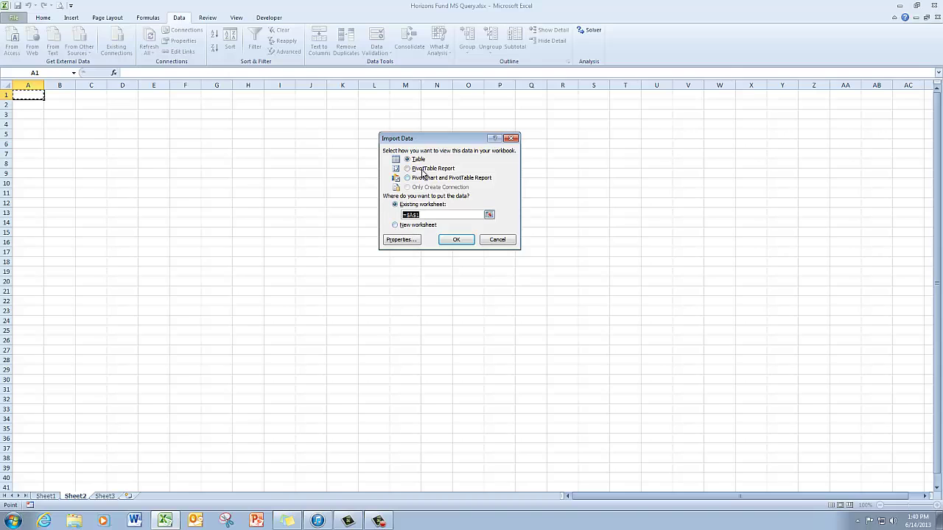
pyautogui.click(28, 115)
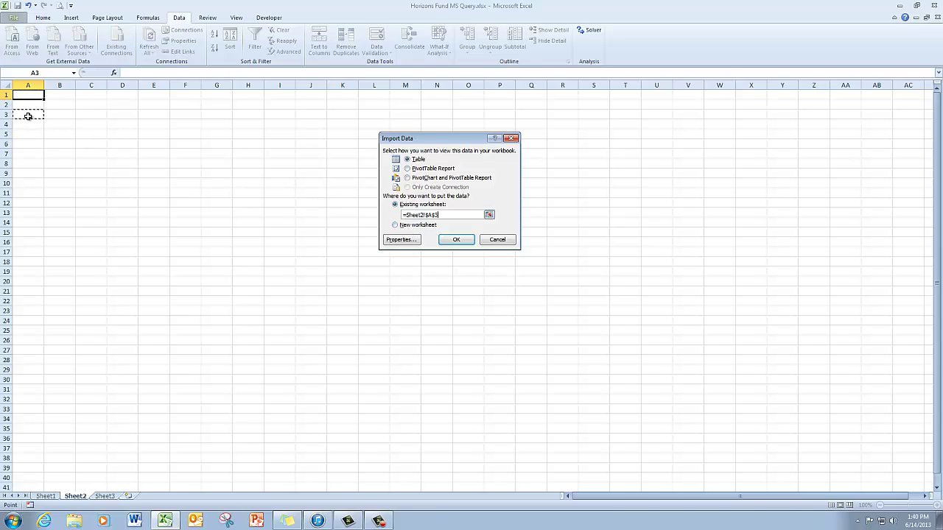
pyautogui.click(466, 240)
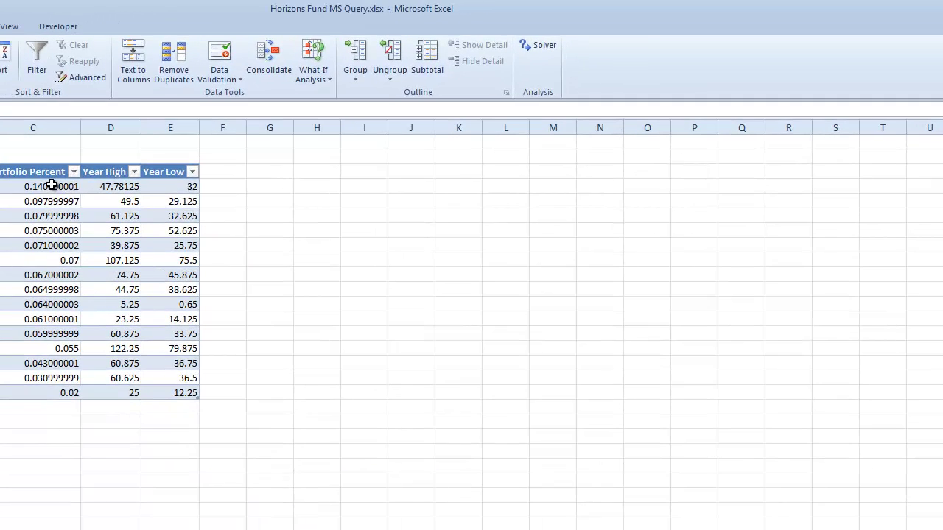
# Step: Format the Portfolio Percent values in C4:C18 as percentages with two decimal places
pyautogui.moveTo(264, 124); pyautogui.dragTo(259, 159)
pyautogui.moveTo(45, 239); pyautogui.dragTo(67, 392)
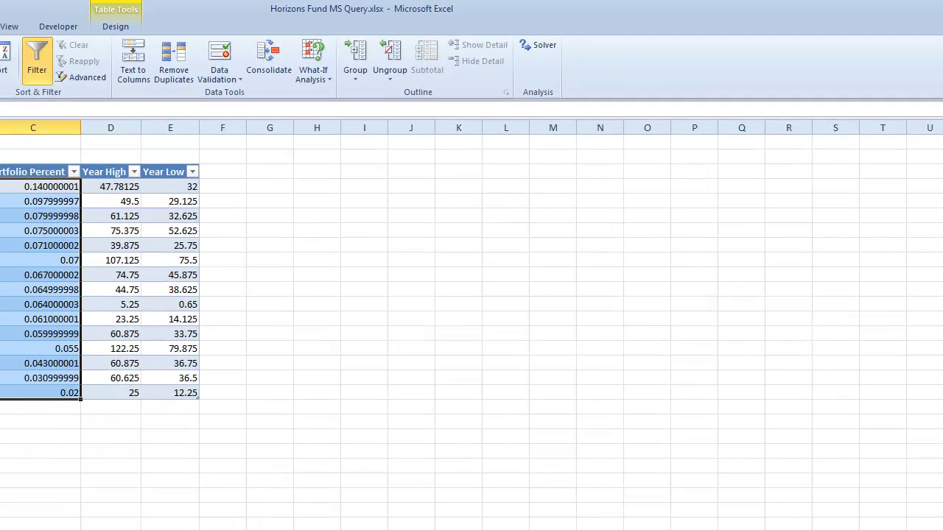
pyautogui.scroll(4, 163, 86)
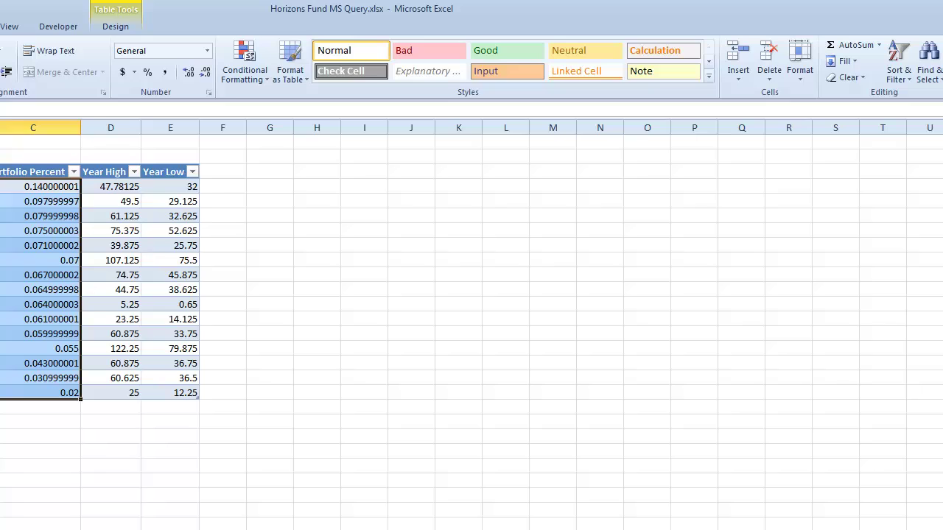
pyautogui.click(149, 78)
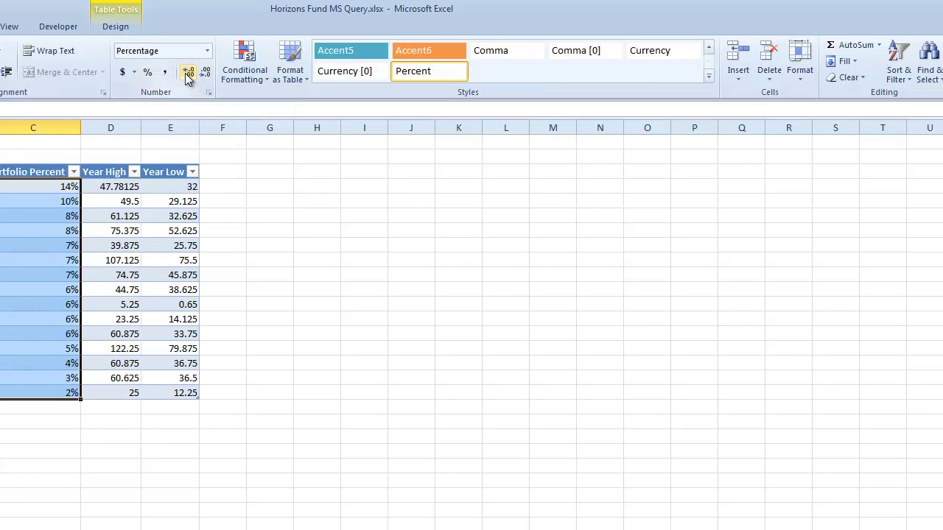
pyautogui.click(188, 75)
pyautogui.click(188, 75)
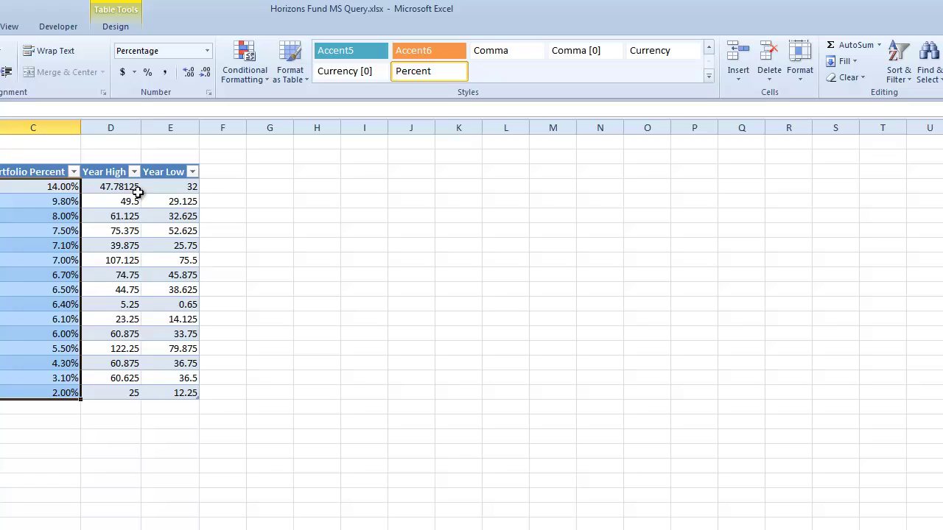
# Step: Apply the Number format to the Year High and Year Low values in D4:E18 and deselect the range
pyautogui.moveTo(116, 186); pyautogui.dragTo(191, 390)
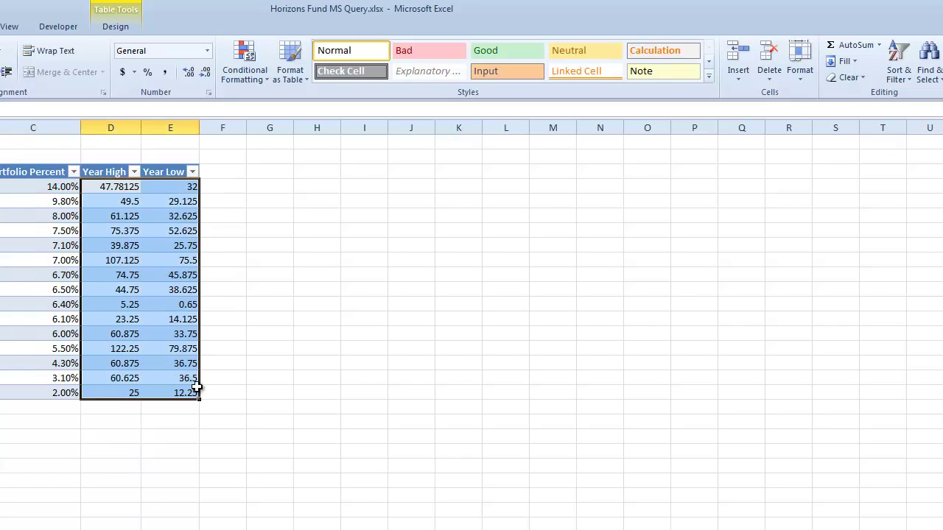
pyautogui.click(207, 50)
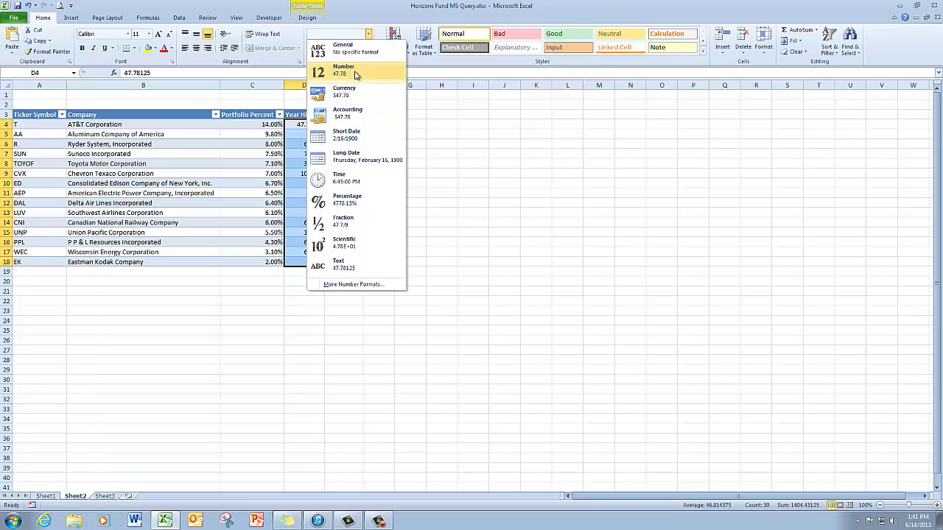
pyautogui.click(357, 76)
pyautogui.click(503, 252)
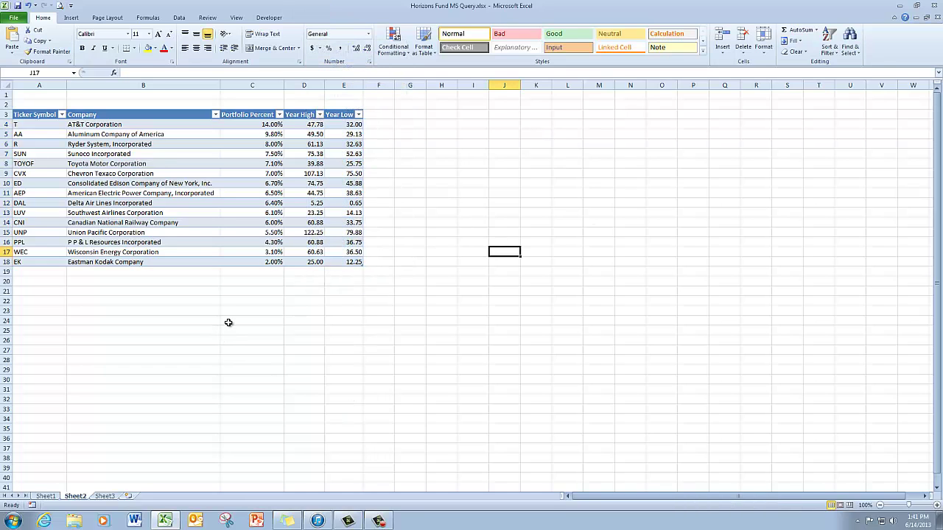